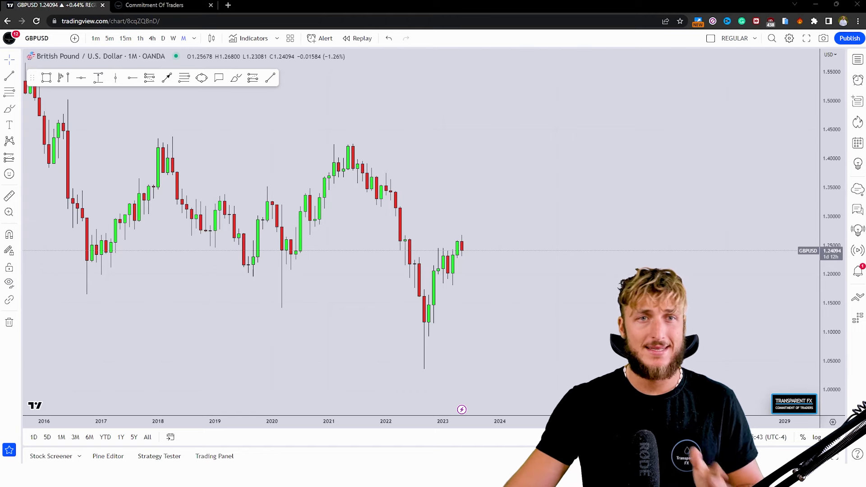
Review the USD Index table on the Commitment of Traders site, highlighting the page heading, and return to the GBPUSD chart
click(164, 4)
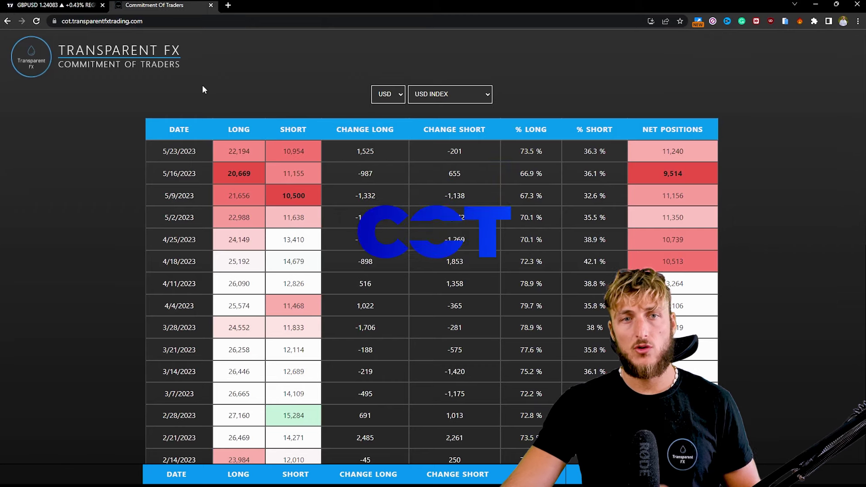
drag(112, 64, 59, 65)
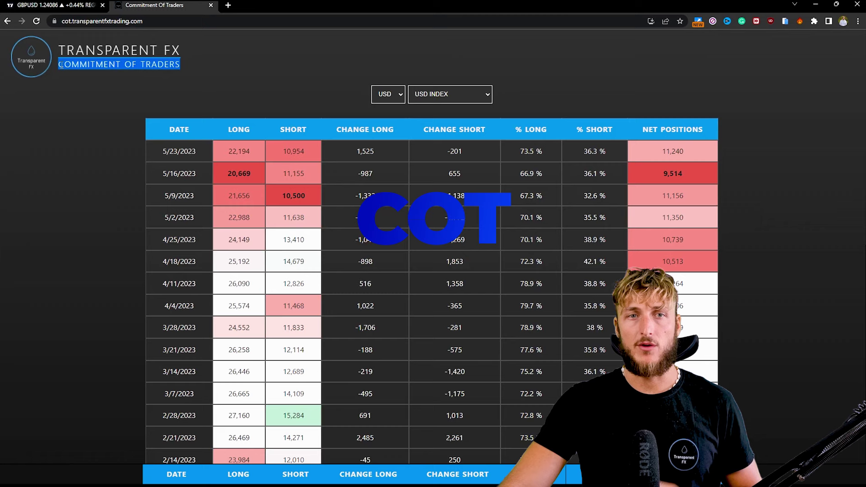
click(274, 85)
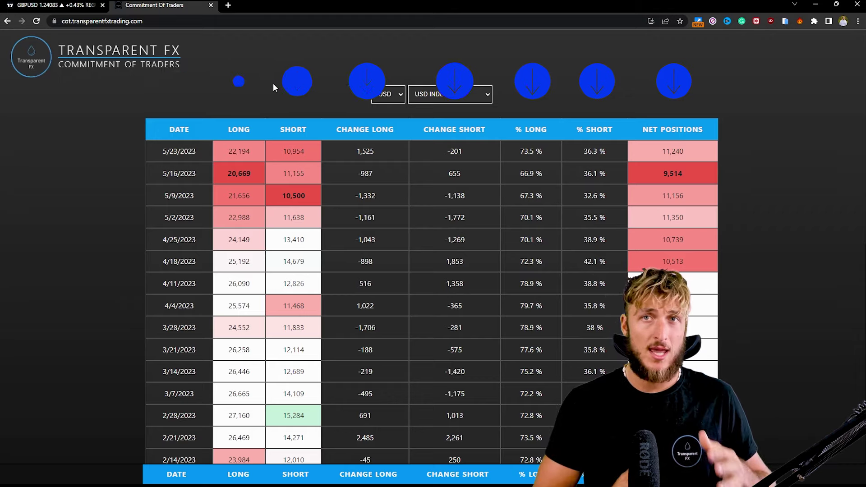
click(60, 5)
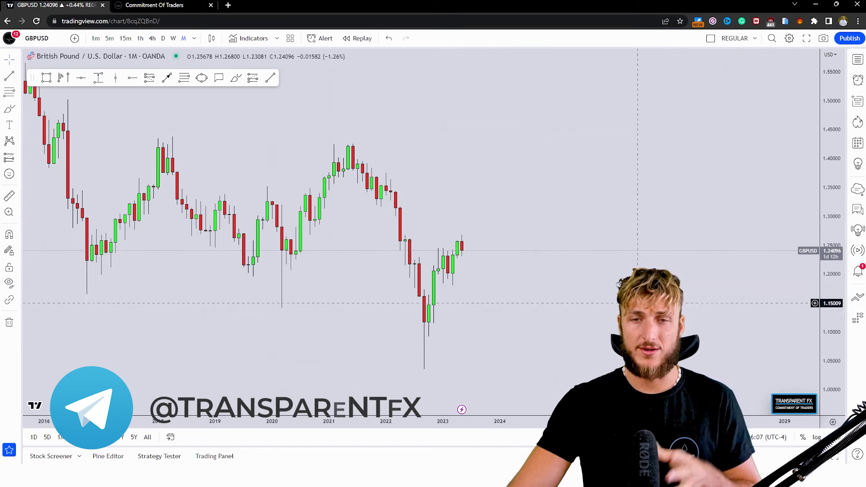
Draw a rectangle over the monthly GBPUSD structure zone from about 1.20 to 1.23, spanning mid-2016 to beyond 2023
drag(832, 356, 831, 314)
drag(590, 309, 633, 300)
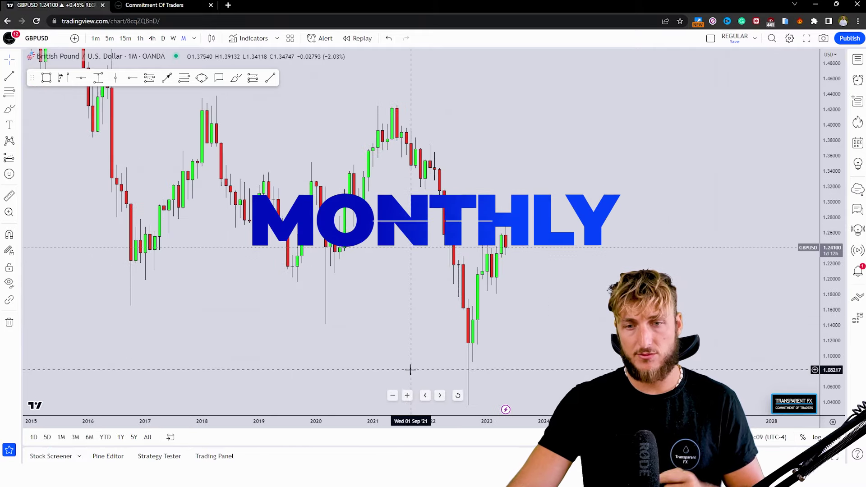
scroll(366, 345, up, 2)
drag(364, 338, 471, 334)
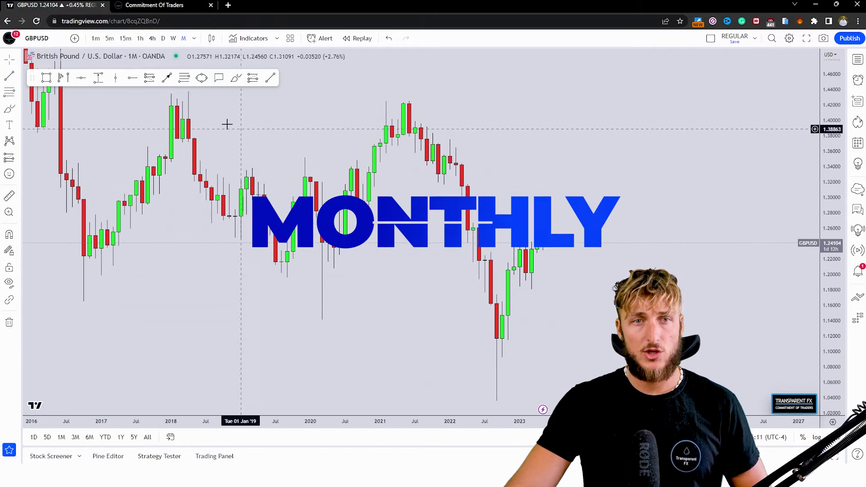
click(46, 78)
click(69, 271)
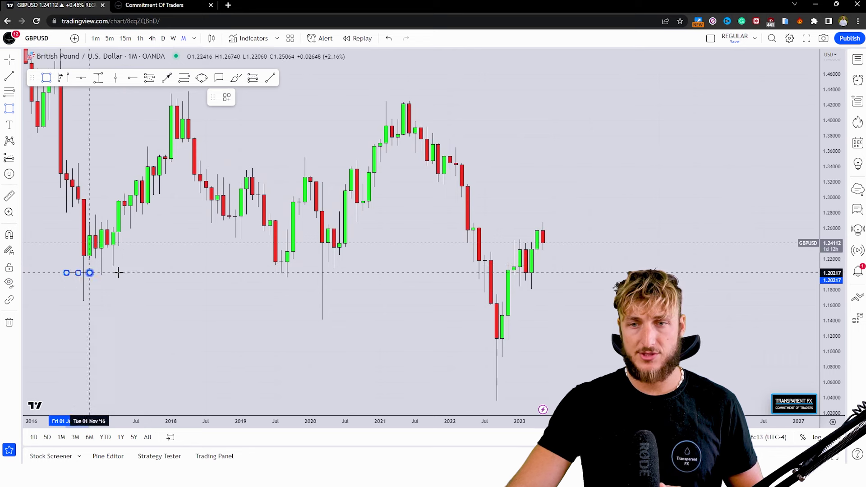
click(665, 250)
click(637, 300)
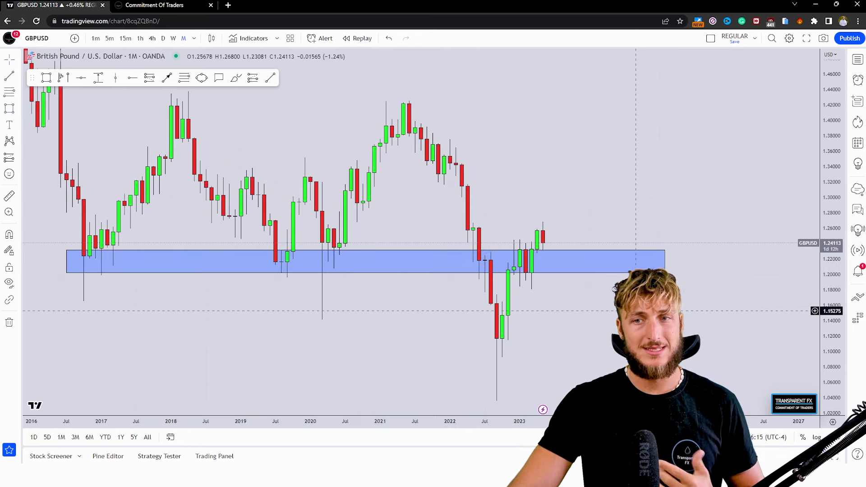
Circle the zone's touches in 2016–17, 2019, 2020 and May 2023 with the brush, adding an upward stroke from each
drag(641, 311, 647, 311)
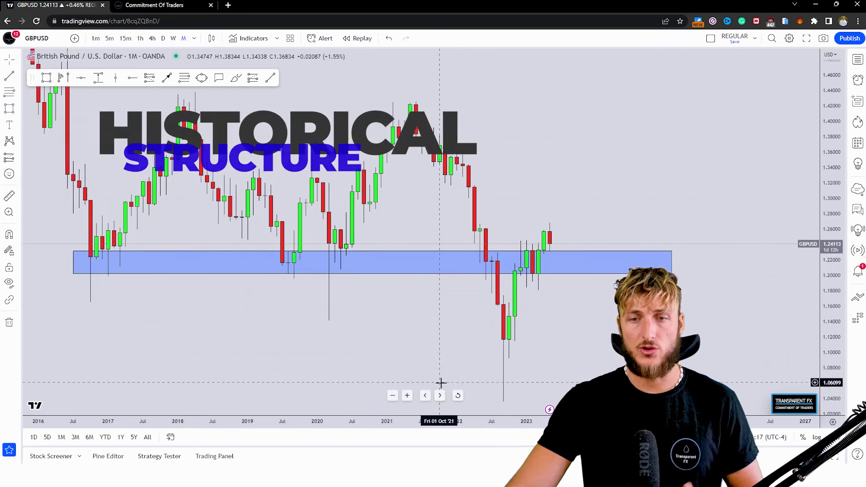
click(393, 396)
right_click(466, 356)
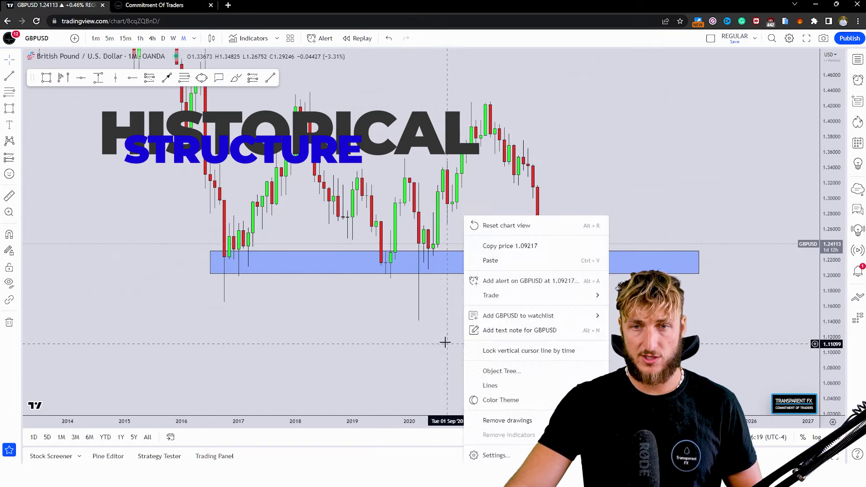
drag(444, 342, 368, 333)
click(235, 78)
mouse_move(149, 247)
mouse_down()
mouse_move(181, 251)
mouse_move(149, 250)
mouse_move(196, 197)
mouse_move(204, 170)
mouse_up()
drag(309, 247, 325, 198)
drag(359, 247, 361, 253)
drag(358, 247, 372, 195)
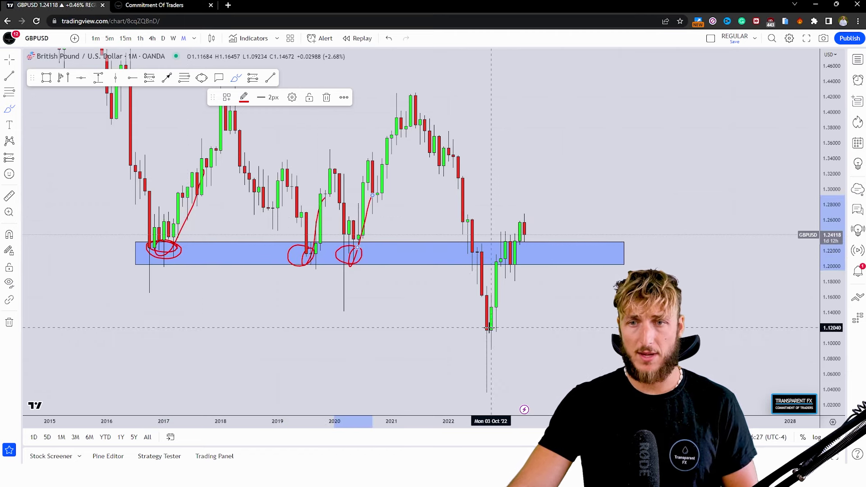
drag(534, 243, 530, 244)
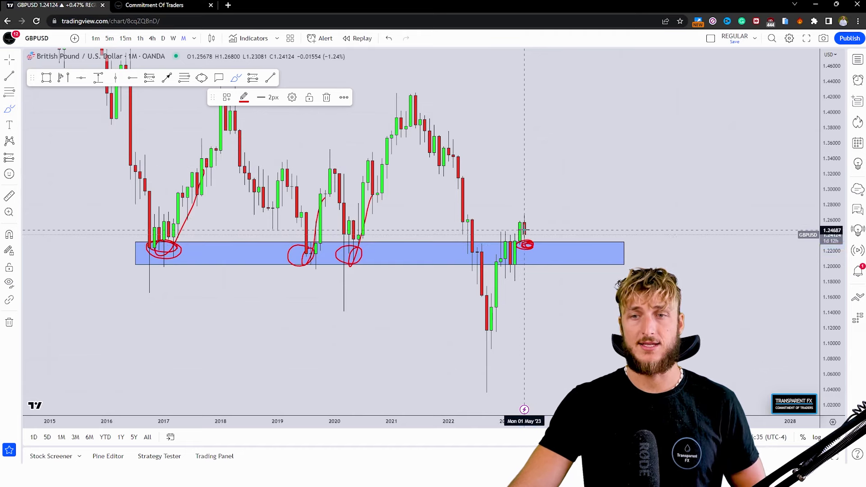
drag(532, 242, 535, 186)
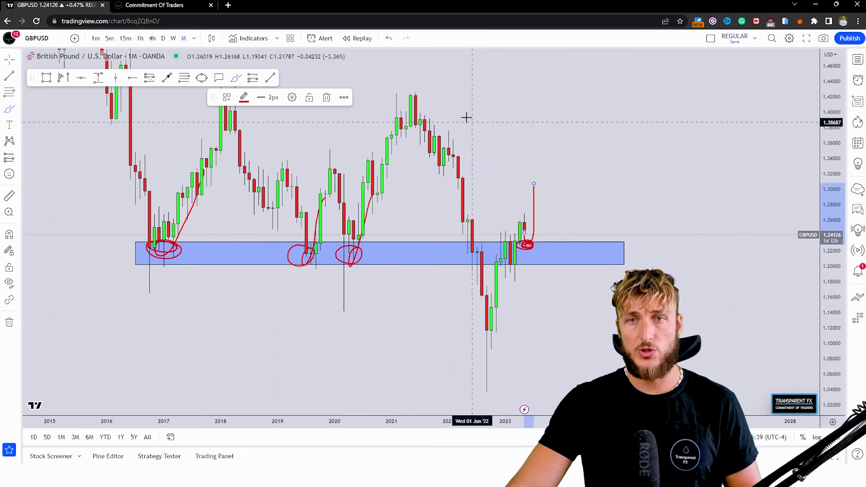
Undo the brush marks on the monthly chart and delete the wide structure rectangle
click(390, 39)
click(393, 40)
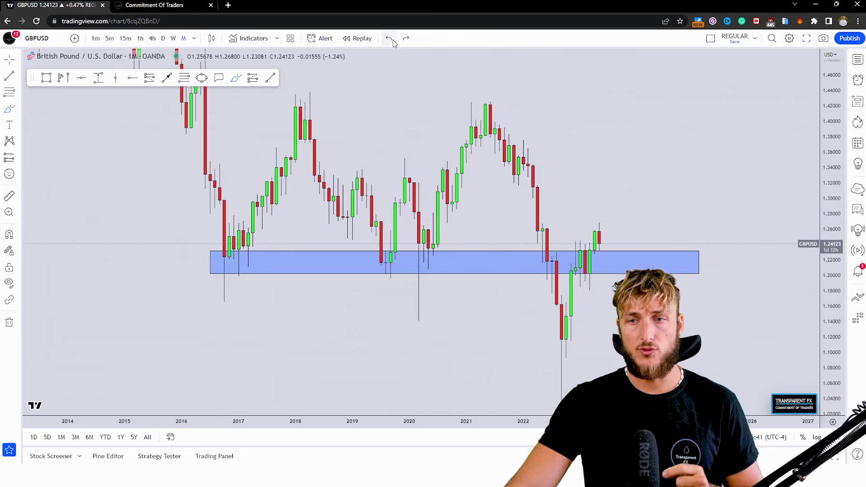
click(394, 42)
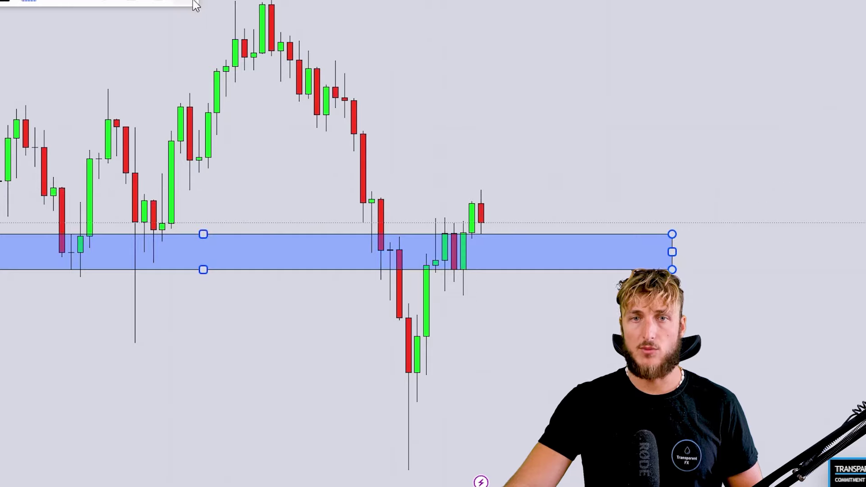
key(Delete)
Draw a thin rectangle at about 1.230–1.235 from late 2022 to early 2024, and undo the brush marks around it
right_click(698, 350)
drag(572, 348, 389, 290)
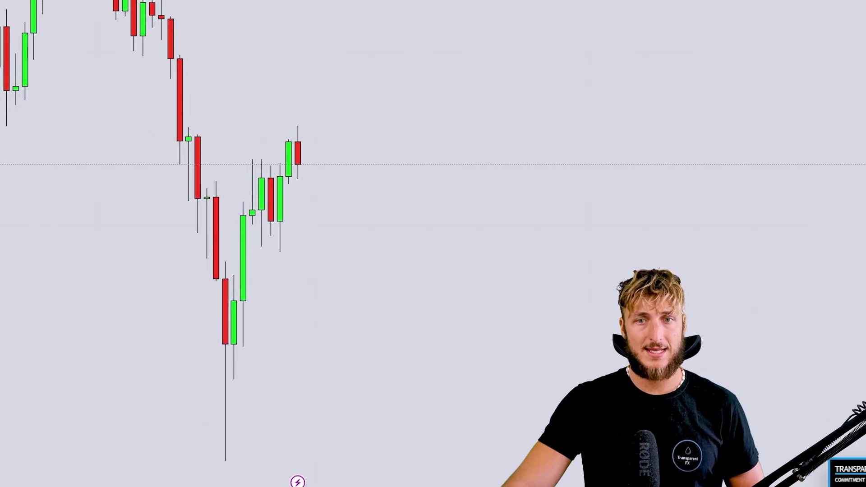
drag(252, 180, 371, 172)
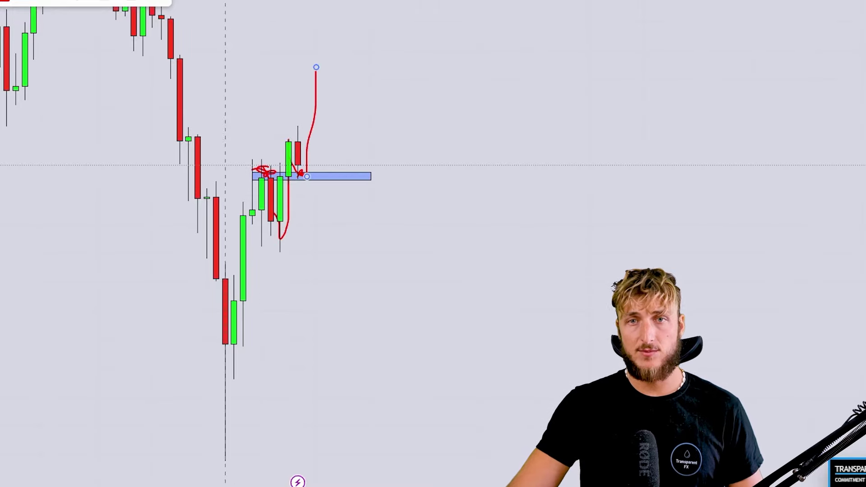
key(ctrl+z)
key(ctrl+z)
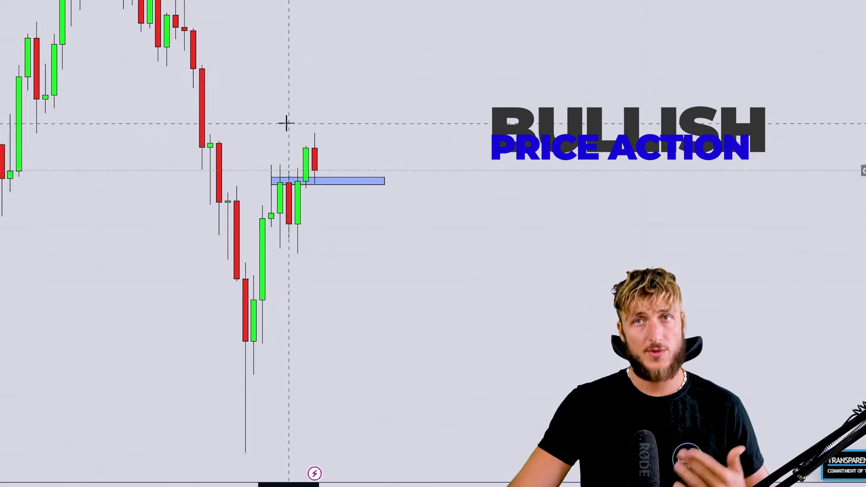
Trace the latest upswing and pullback with the brush, and draw a Fibonacci retracement from the March 2023 low to the May 2023 high
drag(297, 253, 305, 145)
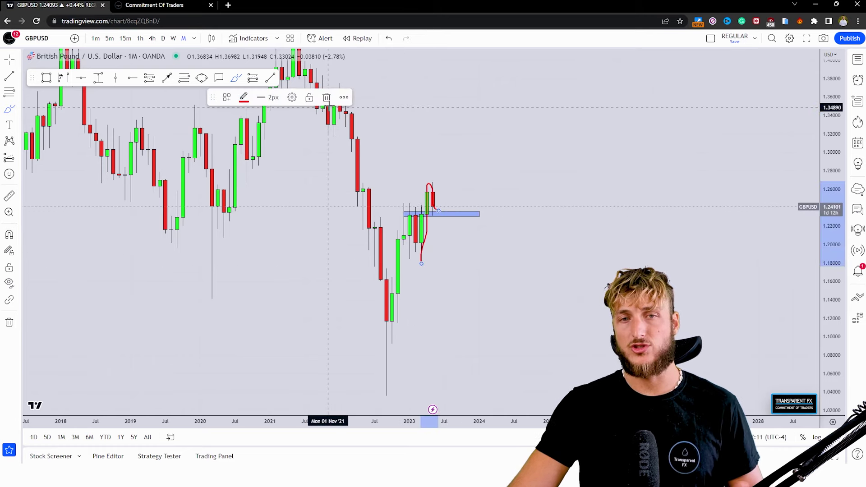
click(416, 262)
click(431, 181)
Circle the 0.382 Fibonacci level beside the thin rectangle with the brush, and delete the circle
click(235, 78)
drag(383, 203, 442, 208)
mouse_move(380, 204)
mouse_down()
mouse_move(377, 212)
mouse_move(445, 208)
mouse_up()
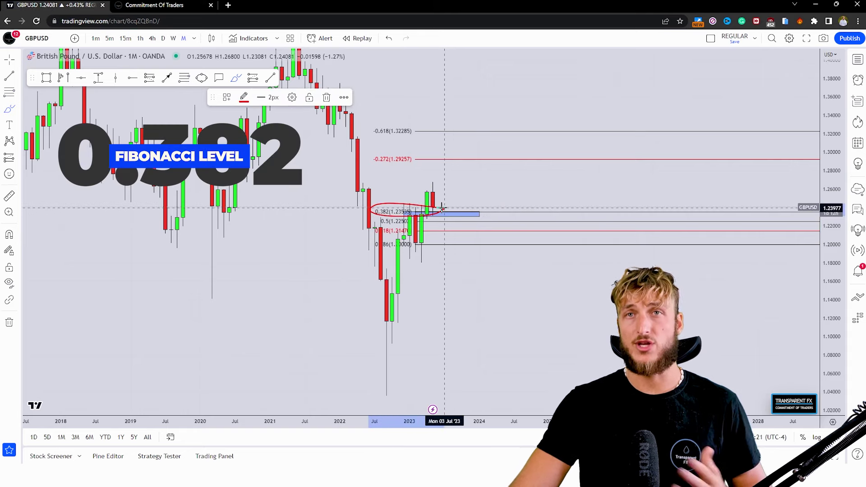
key(Delete)
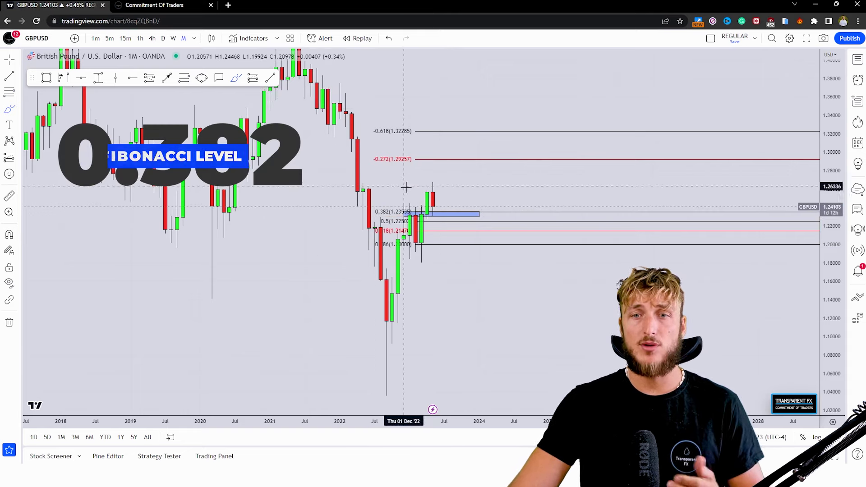
Mark the 0.382 confluence and sketch a rise from it towards the -0.618 level with the brush, and undo both marks
drag(435, 211, 438, 209)
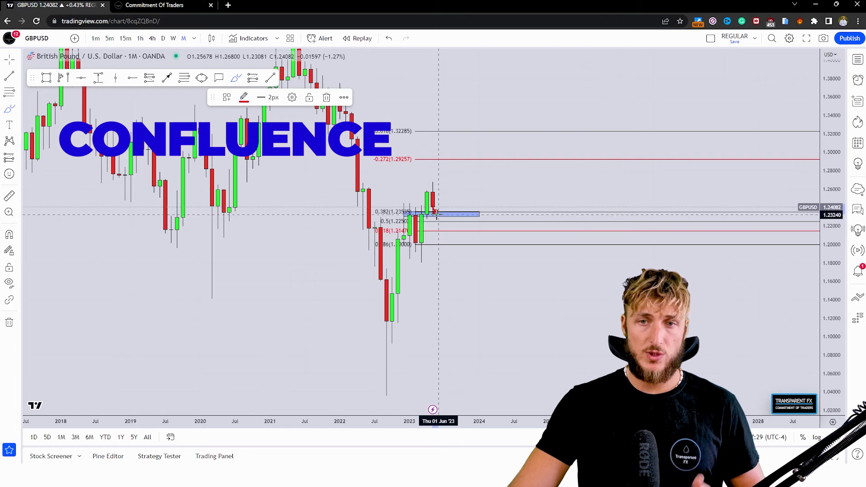
drag(435, 211, 450, 142)
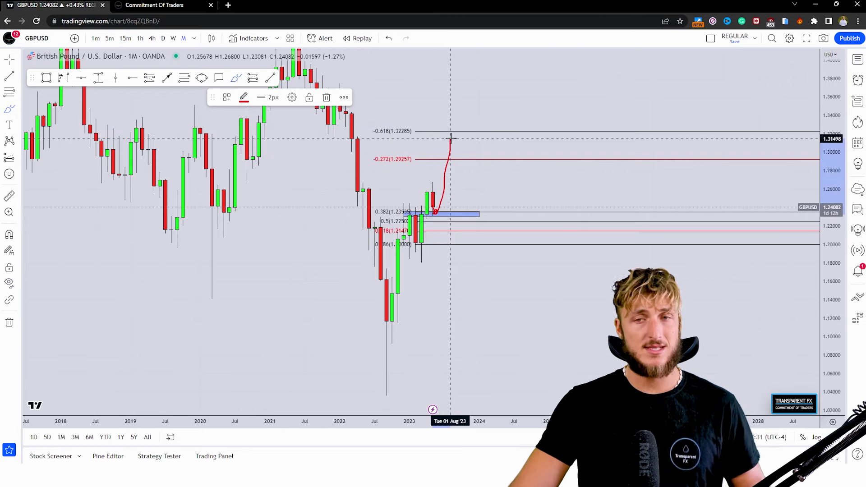
click(391, 38)
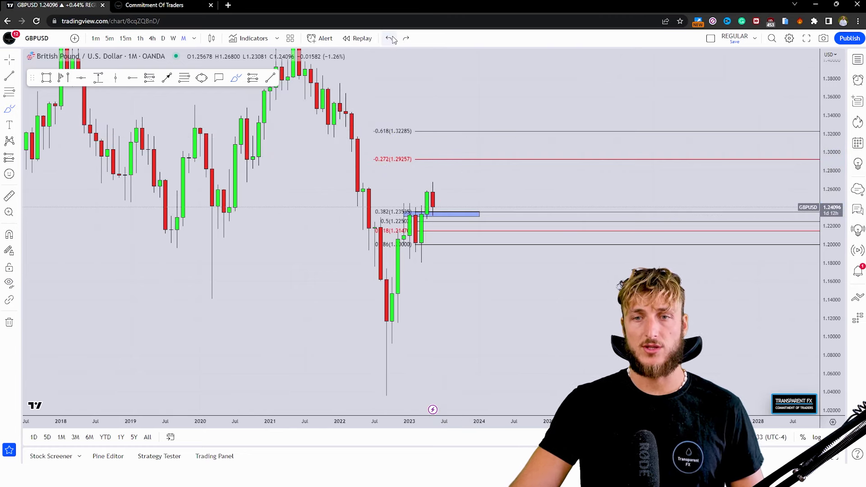
Switch the chart to the weekly timeframe and adjust the zone rectangle to about 1.235–1.241 with a slightly shorter span
click(173, 38)
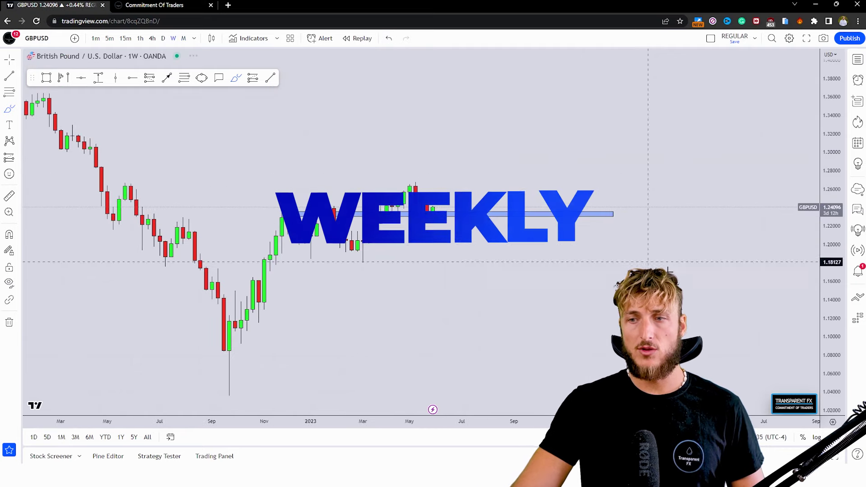
key(Escape)
mouse_move(579, 261)
mouse_down()
mouse_move(570, 263)
mouse_move(599, 311)
mouse_up()
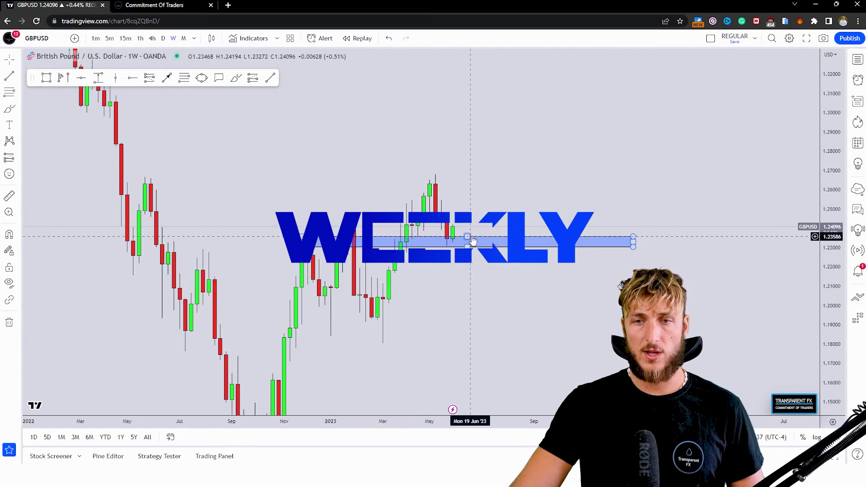
drag(472, 236, 473, 226)
click(591, 243)
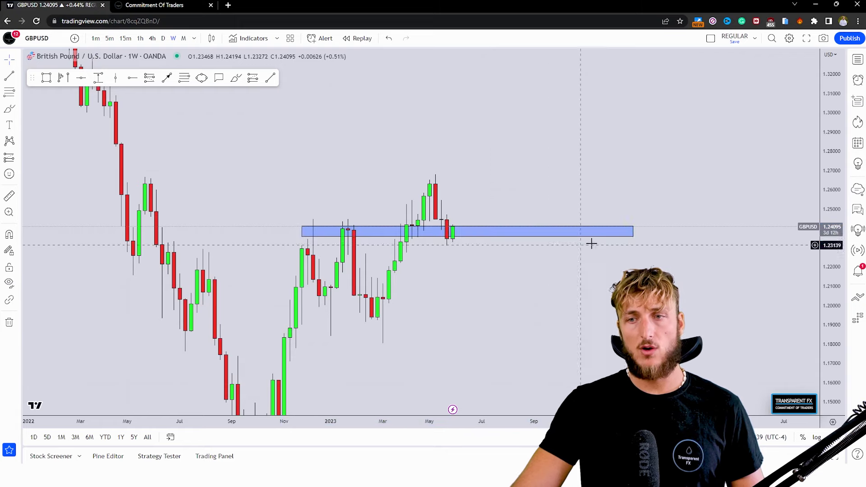
drag(633, 236, 613, 234)
click(572, 284)
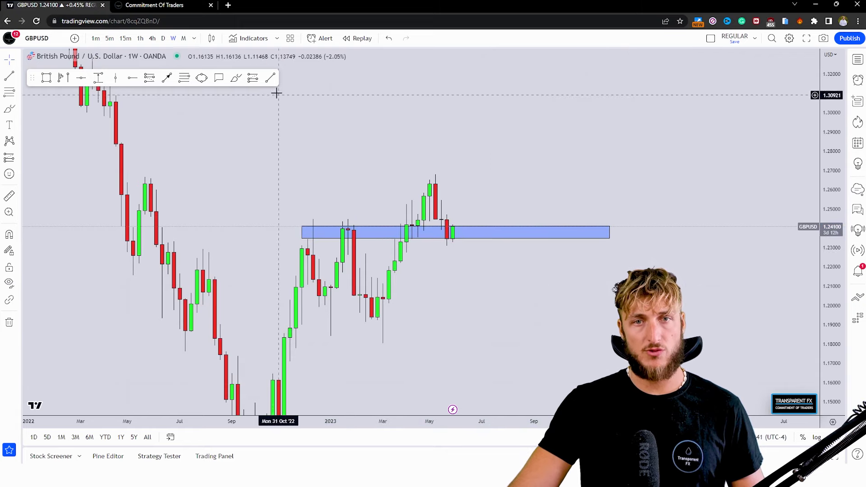
Brush-mark the zone's two earlier rejections with circles and downward strokes, circle the current retest, and sketch a rise to about 1.295
click(234, 74)
drag(313, 232, 336, 297)
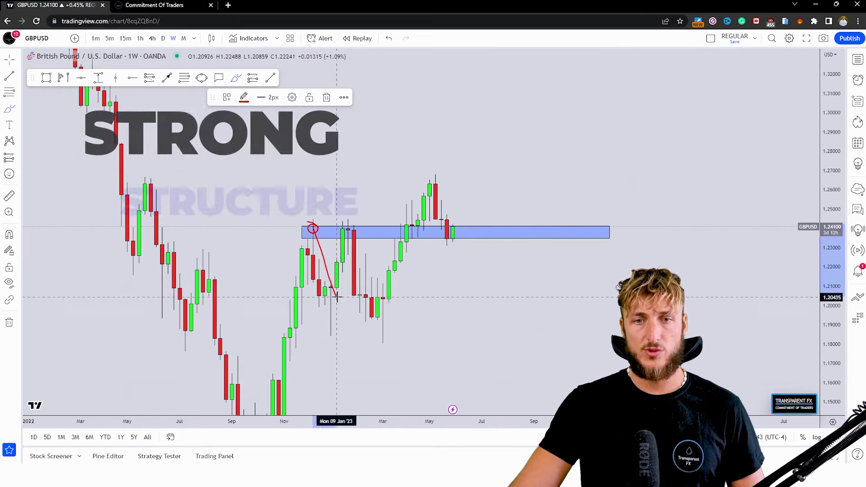
drag(359, 226, 377, 309)
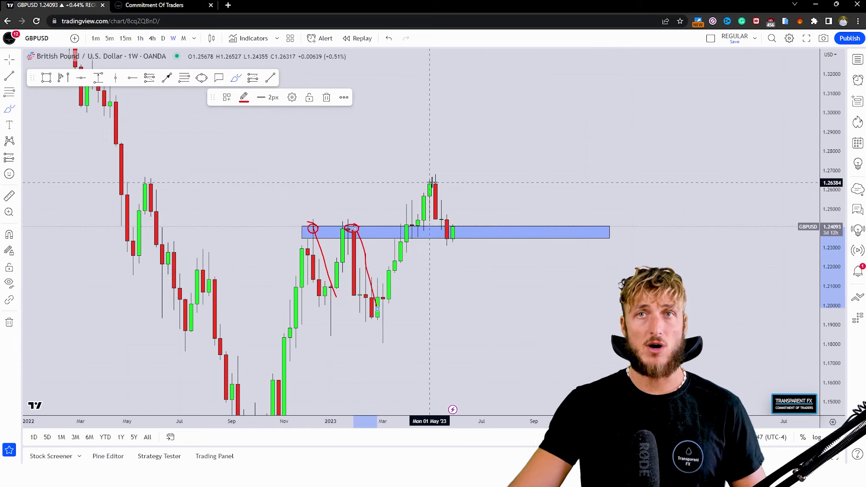
mouse_move(462, 235)
mouse_down()
mouse_move(443, 235)
mouse_move(458, 243)
mouse_up()
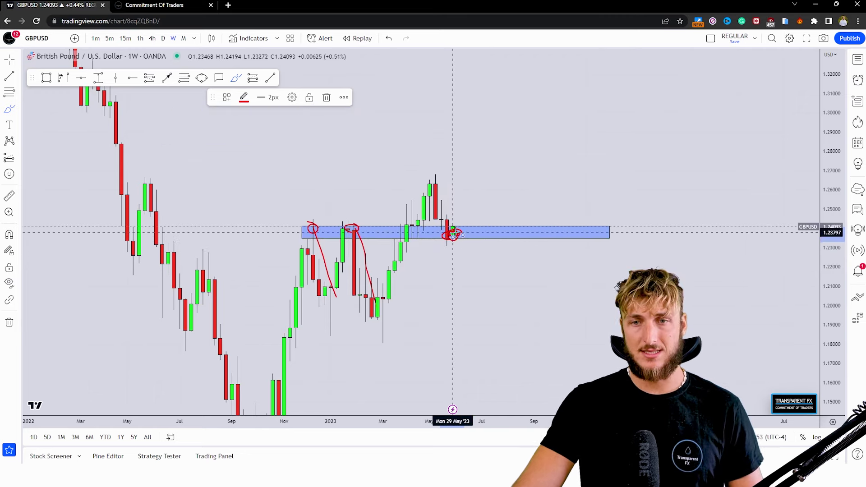
drag(453, 234, 487, 123)
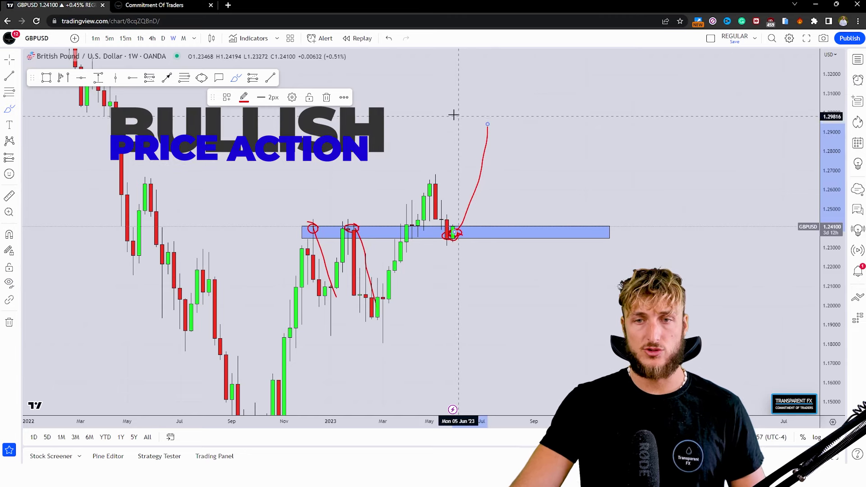
Undo all the brush annotations on the weekly chart
click(389, 38)
click(388, 39)
click(389, 38)
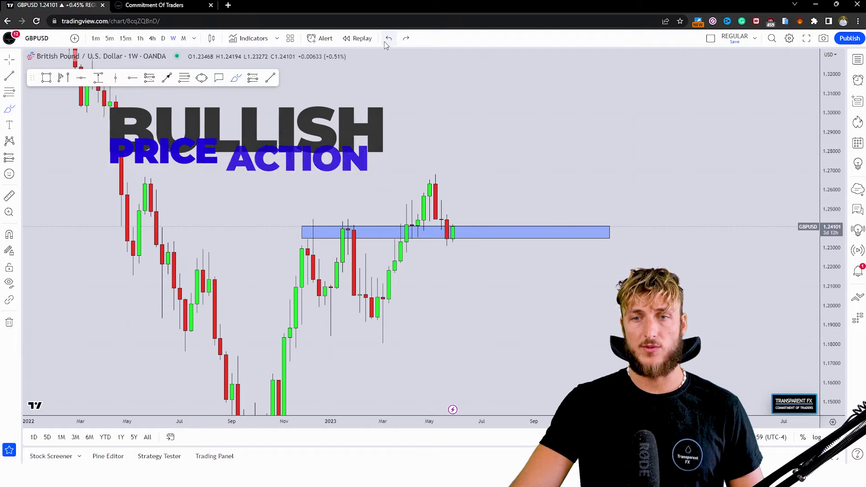
Switch the chart to the daily timeframe and frame the price swings from January through May 2023
click(163, 39)
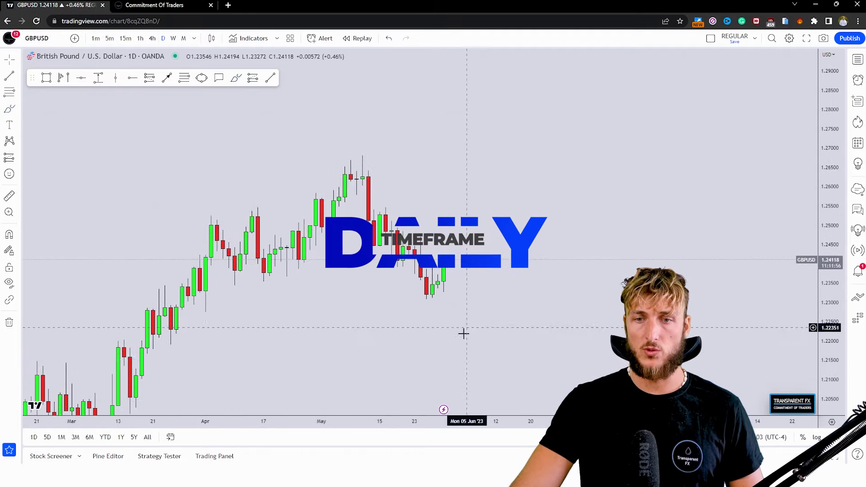
drag(464, 334, 601, 285)
drag(829, 223, 829, 255)
right_click(763, 259)
drag(675, 260, 669, 239)
Brush-mark the March and late April–May bullish waves, circling their pullback lows, and undo the marks
click(236, 78)
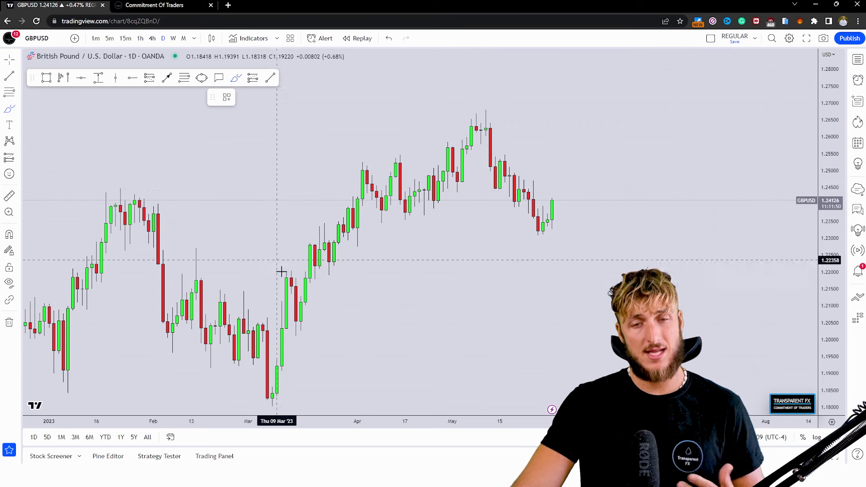
mouse_move(271, 397)
mouse_down()
mouse_move(285, 266)
mouse_move(303, 329)
mouse_move(364, 174)
mouse_up()
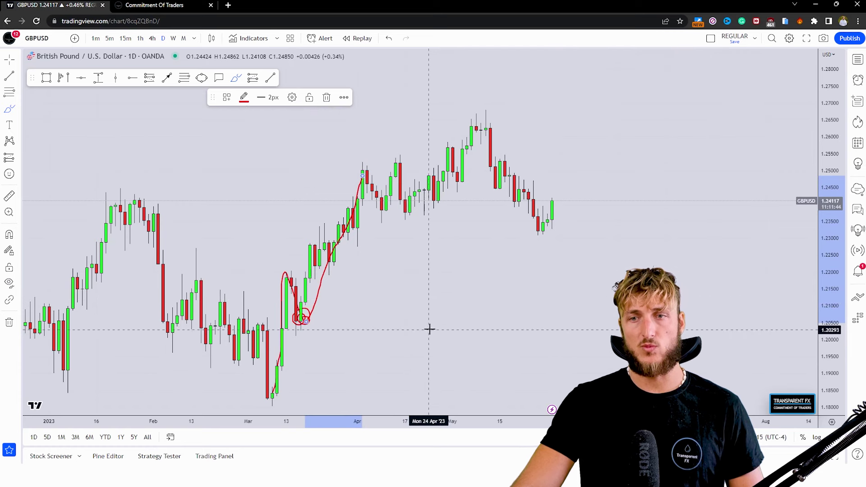
mouse_move(438, 205)
mouse_down()
mouse_move(442, 185)
mouse_move(453, 177)
mouse_move(462, 185)
mouse_move(476, 123)
mouse_up()
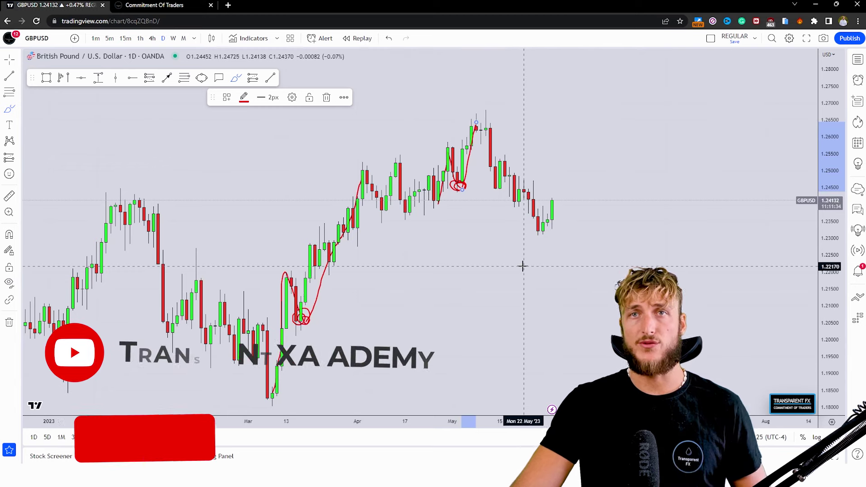
click(389, 39)
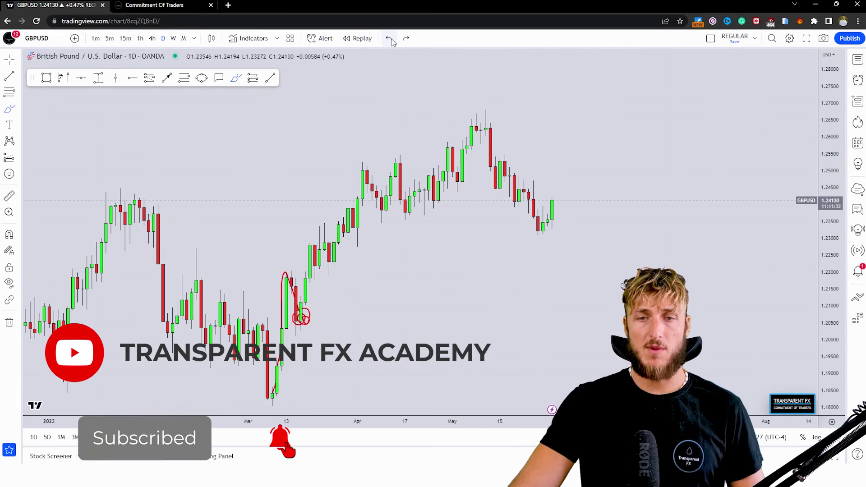
click(388, 39)
key(Escape)
Brush the descending swings from the May high near 1.265 down to the current candle, and delete the sketch
drag(500, 280, 424, 306)
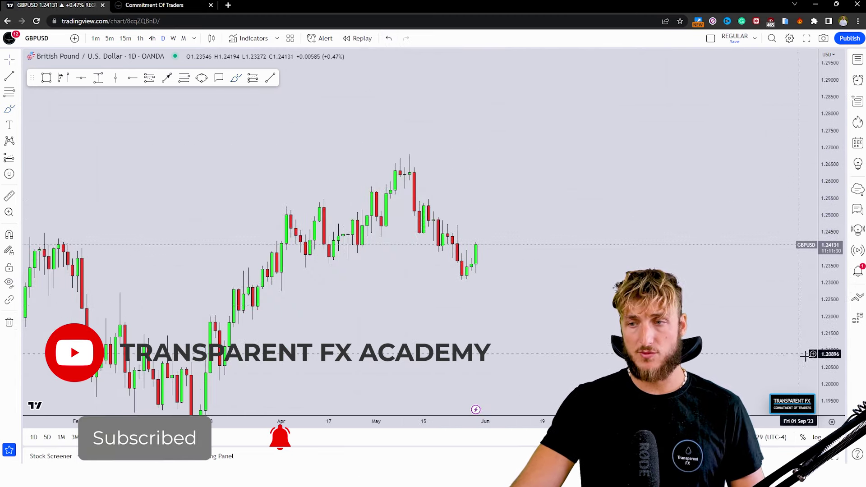
drag(829, 359, 829, 319)
drag(528, 331, 524, 357)
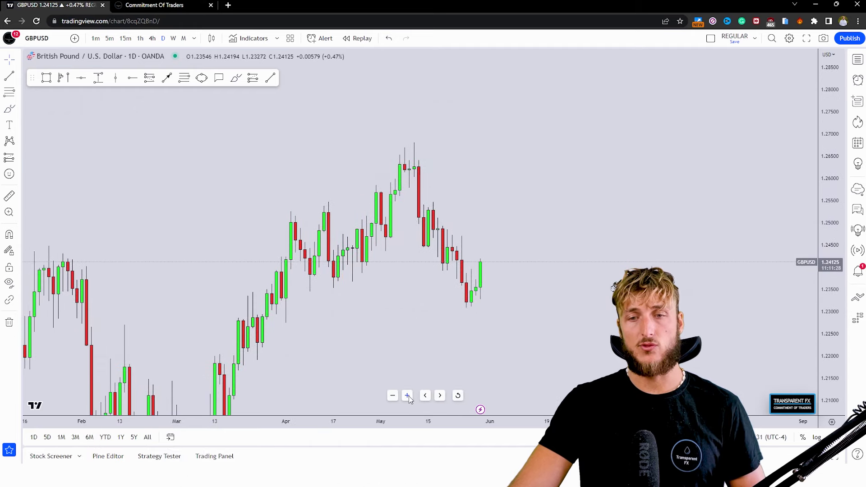
click(407, 395)
drag(464, 346, 520, 340)
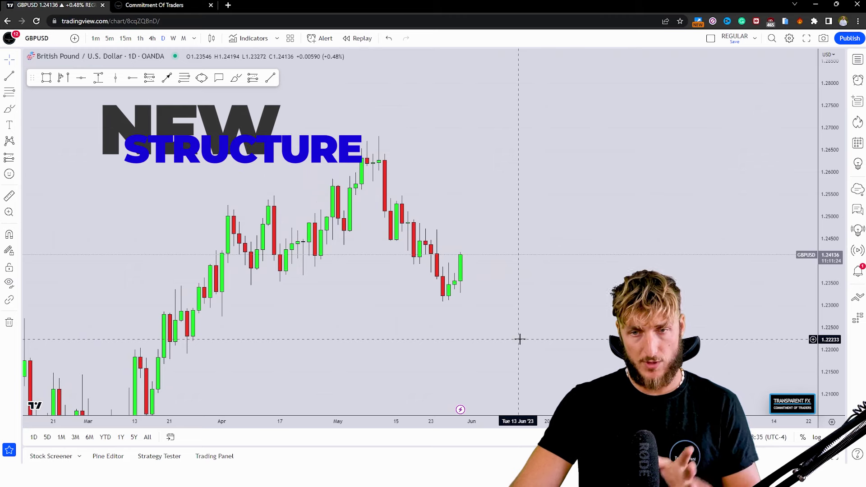
click(236, 77)
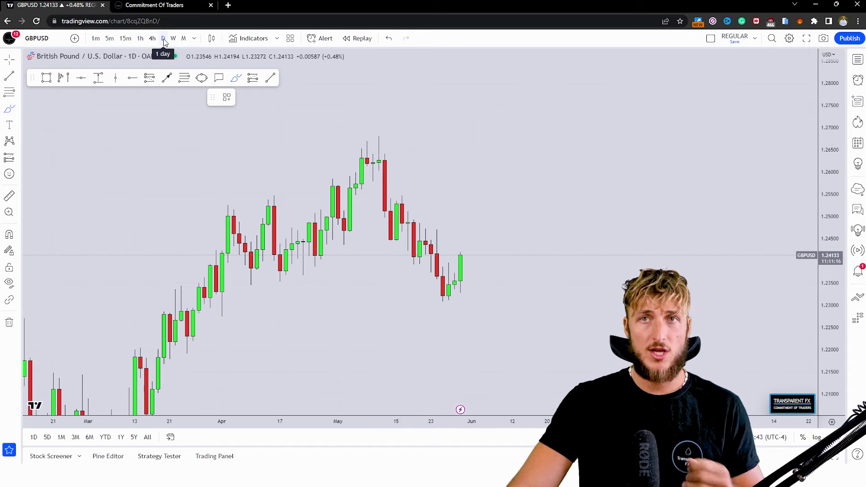
mouse_move(374, 147)
mouse_down()
mouse_move(384, 225)
mouse_move(400, 201)
mouse_move(447, 289)
mouse_move(465, 256)
mouse_up()
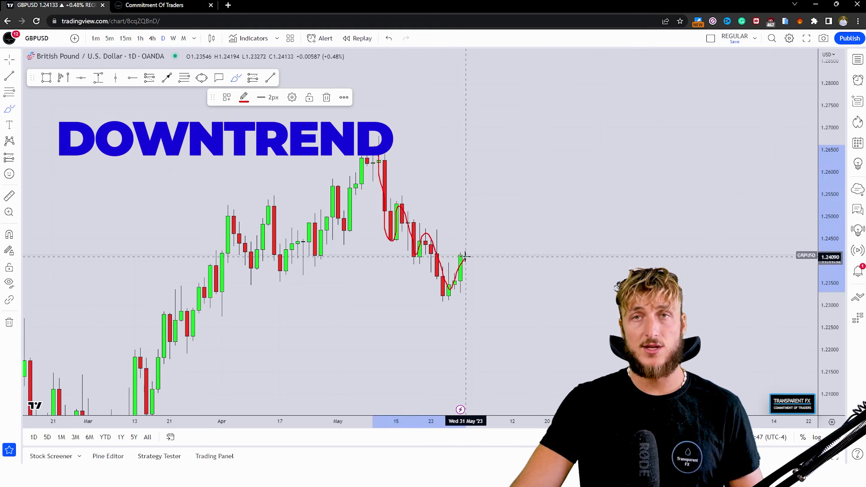
click(326, 98)
Draw a rectangle zone at about 1.2395–1.2418, spanning from 18 May to 13 June 2023
click(47, 77)
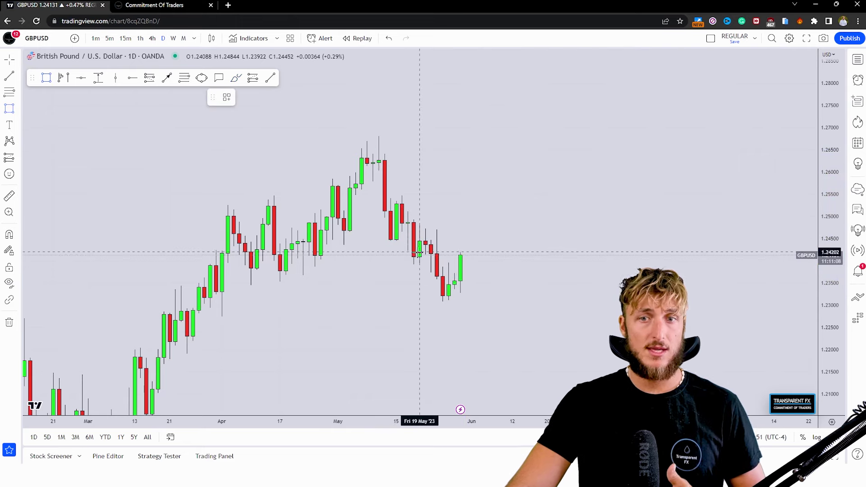
drag(512, 255, 519, 253)
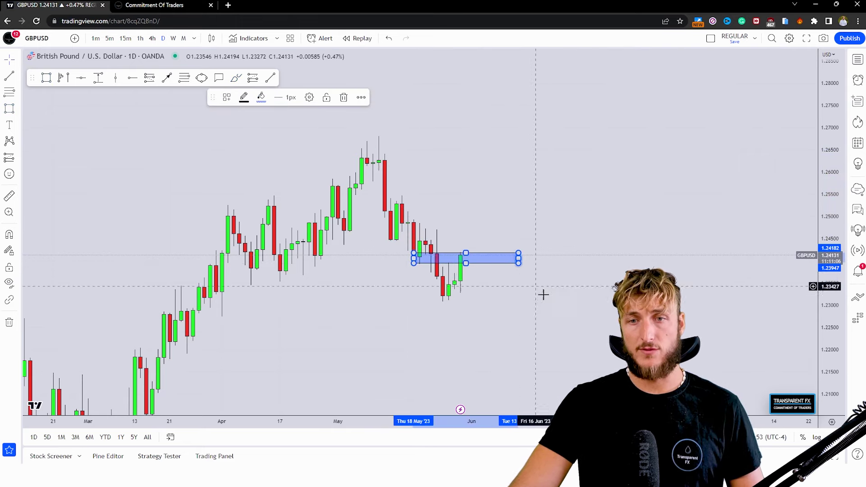
Brush-circle the zone's earlier support touch and current retest, sketch a drop from the zone, and remove these marks
click(236, 78)
drag(426, 258, 461, 259)
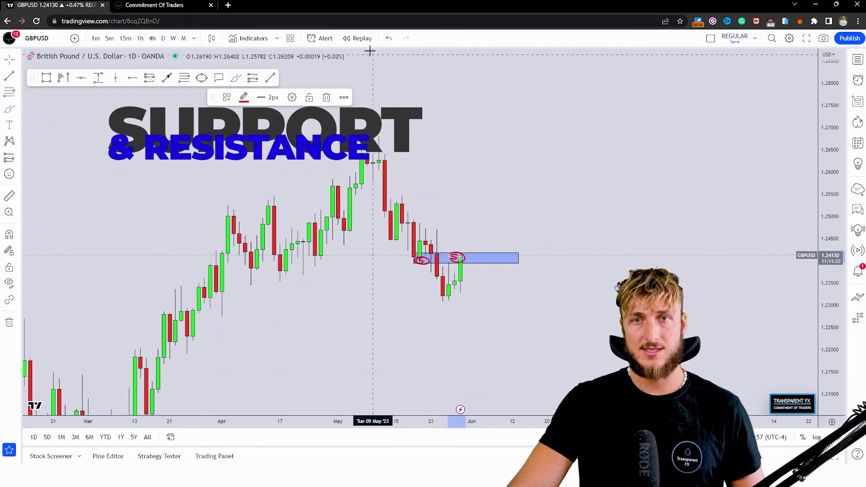
click(389, 39)
click(389, 39)
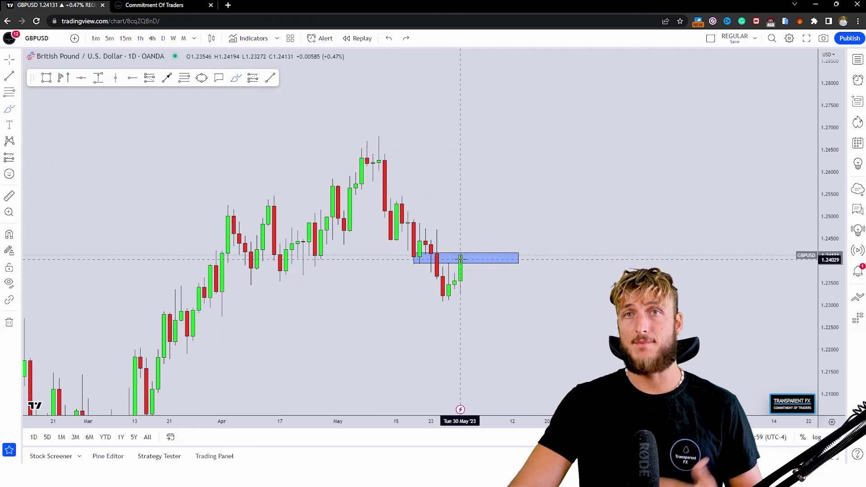
mouse_move(462, 256)
mouse_down()
mouse_move(474, 325)
mouse_move(489, 353)
mouse_up()
click(326, 98)
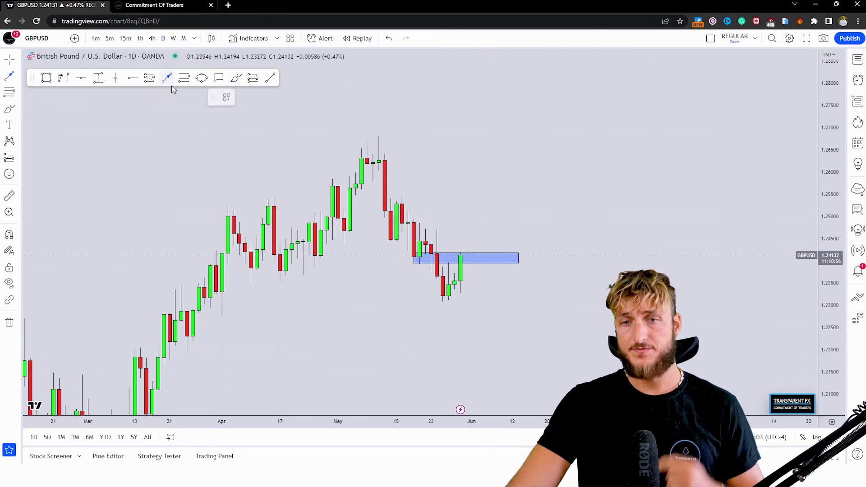
Draw three arrows projecting a rise to about 1.2485, a pullback to the zone near 1.242, and a rally to about 1.256
drag(466, 256, 470, 224)
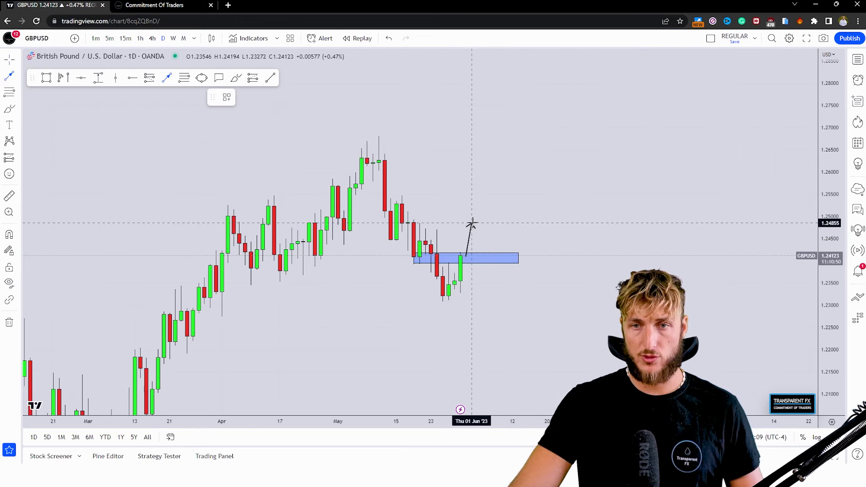
click(483, 253)
drag(480, 244, 486, 243)
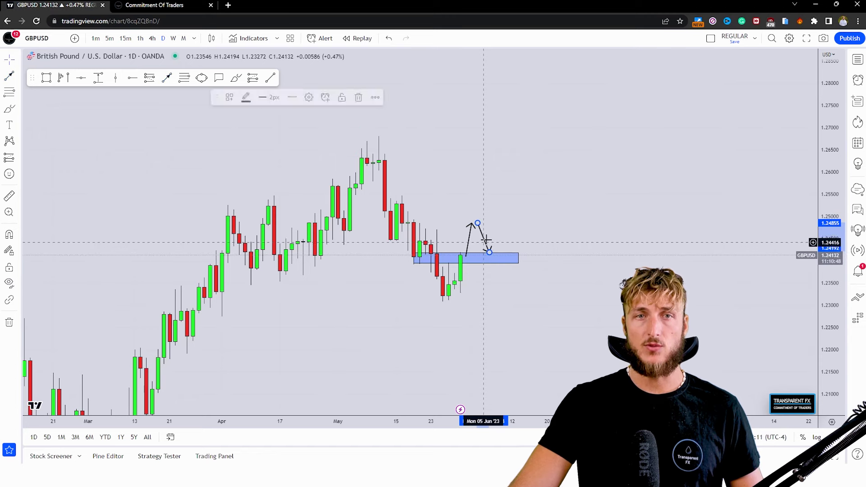
click(472, 220)
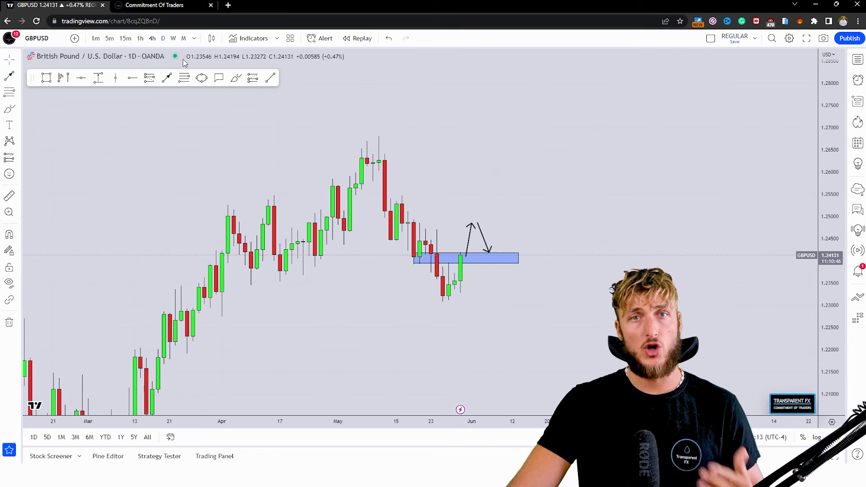
drag(518, 254, 529, 192)
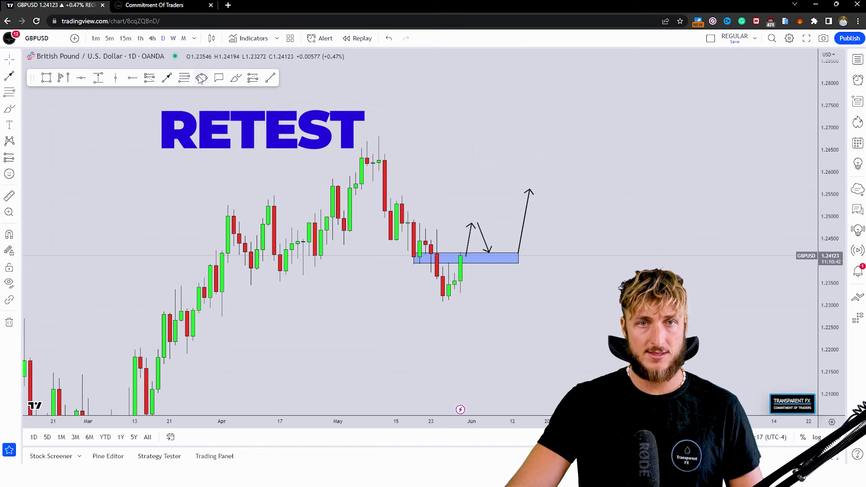
Highlight the retest area between the pullback and rally arrows with an ellipse covering about 1.236–1.2445
click(201, 79)
click(489, 250)
click(518, 270)
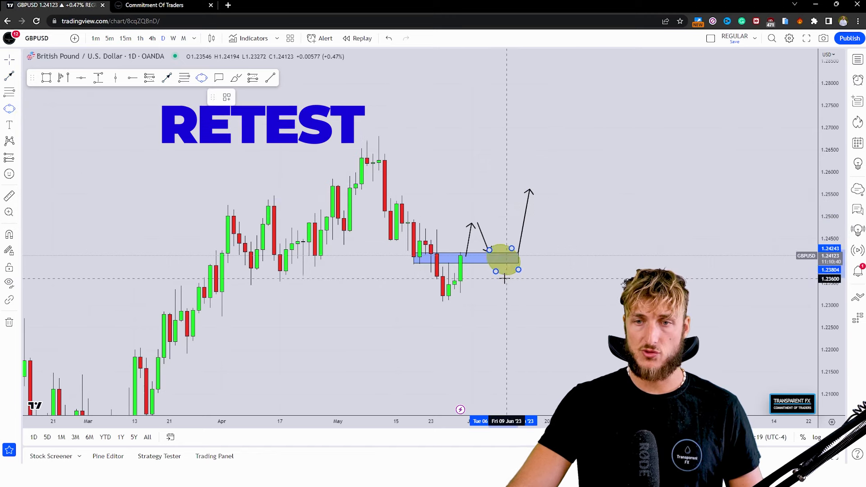
click(501, 263)
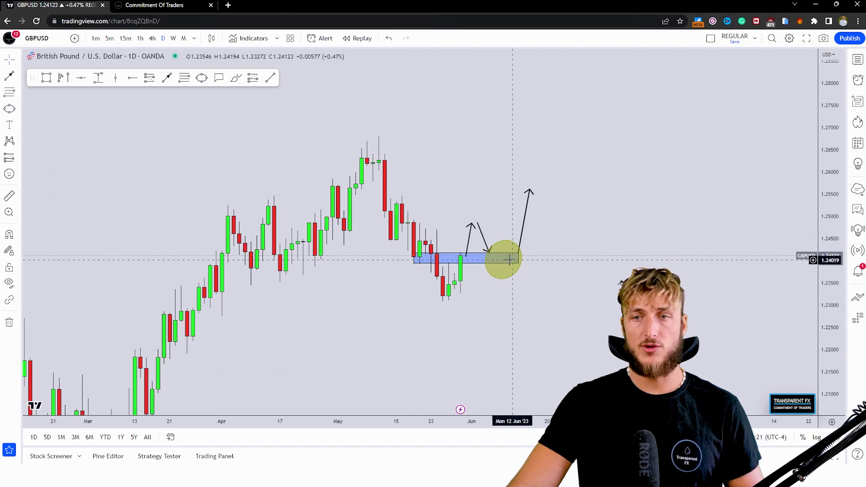